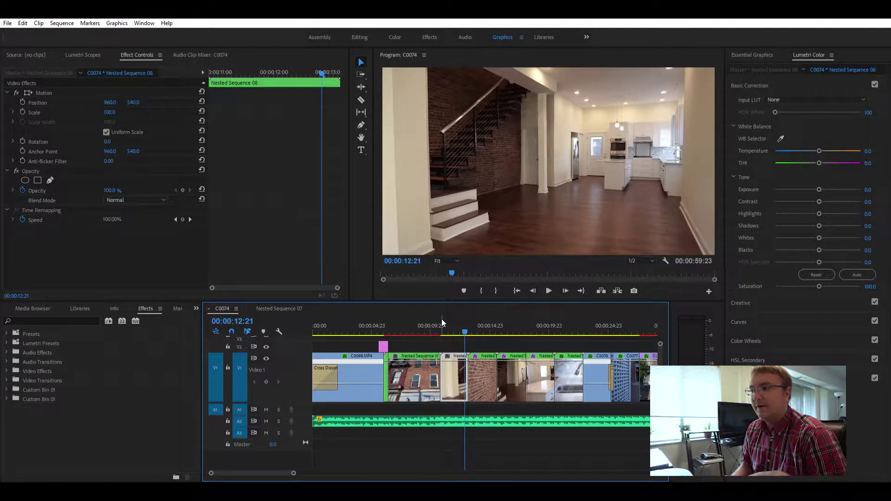
# Step: Play back the nested staircase and kitchen clip in the timeline to review its camera movement
pyautogui.moveTo(448, 319); pyautogui.dragTo(442, 319)
pyautogui.press('space')
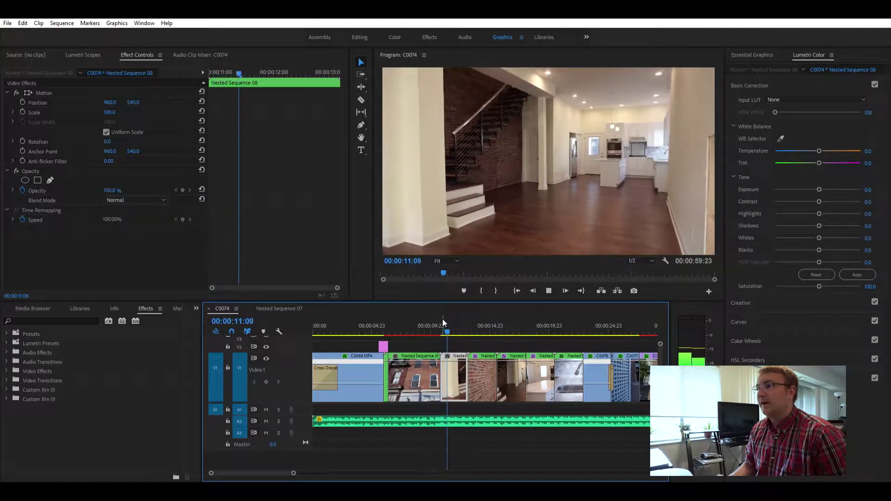
pyautogui.press('space')
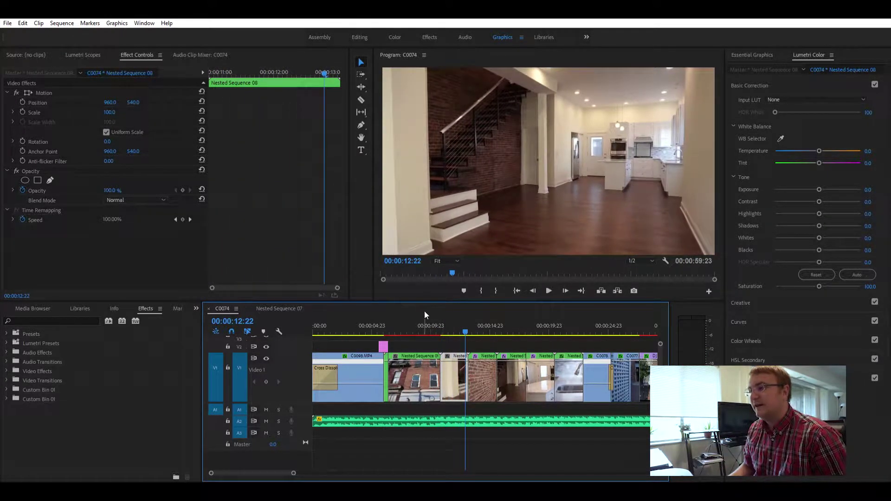
pyautogui.click(444, 318)
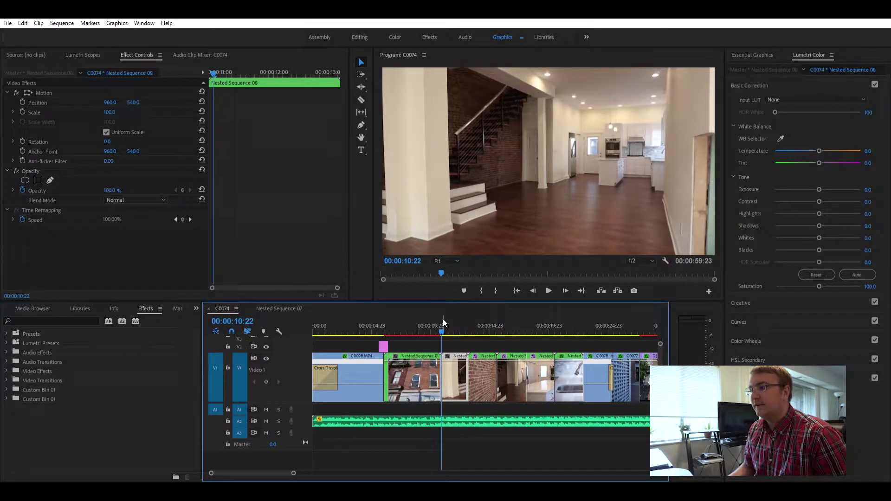
pyautogui.press('space')
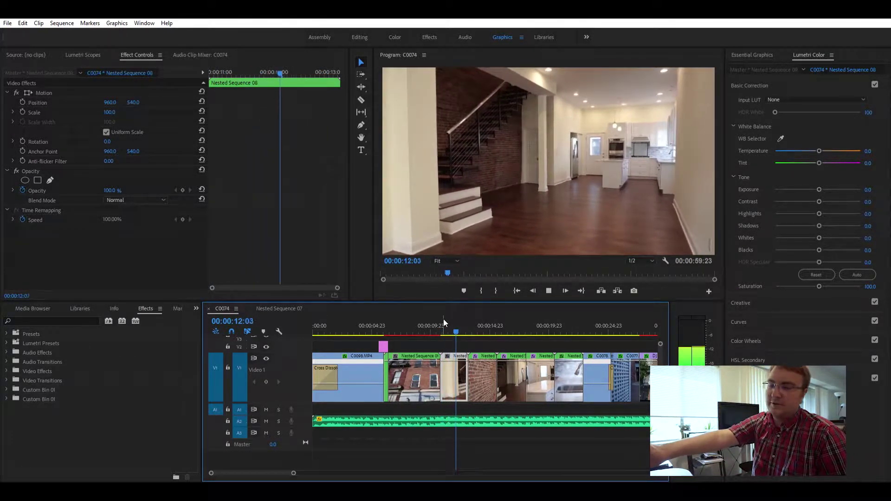
pyautogui.click(444, 319)
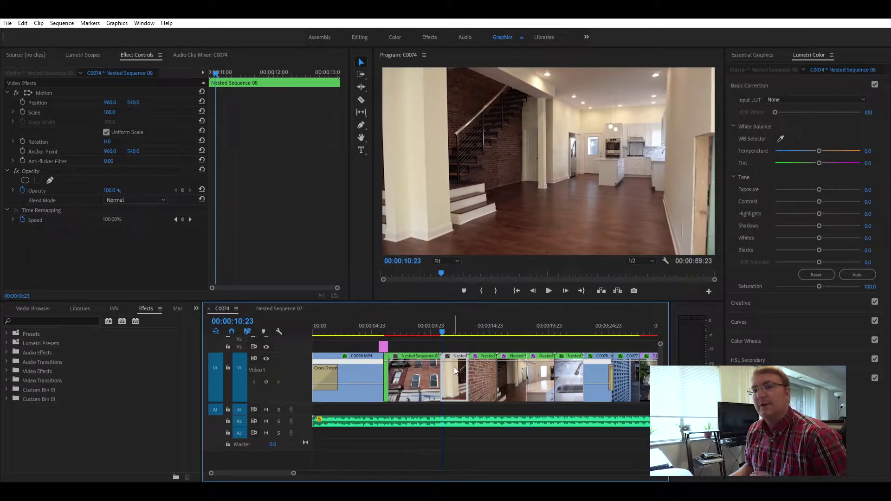
# Step: Replace the nested staircase clip with an After Effects composition and create a new composition from the clip's footage
pyautogui.rightClick(454, 367)
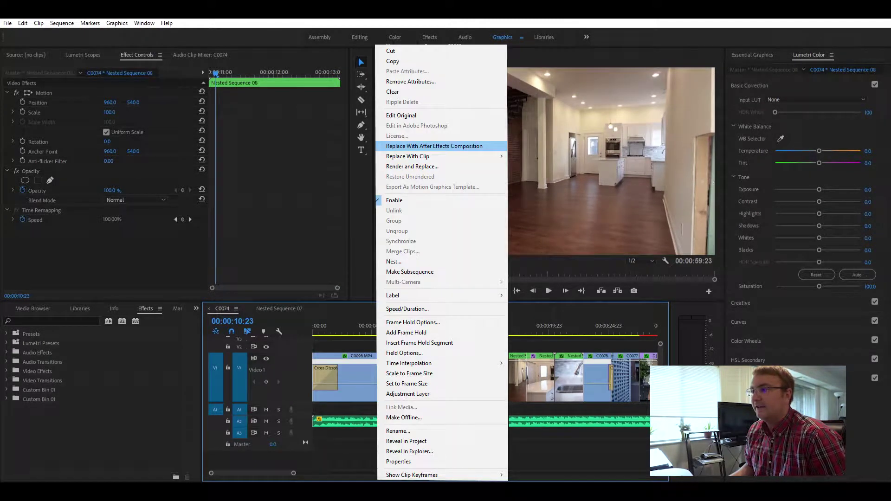
pyautogui.click(482, 146)
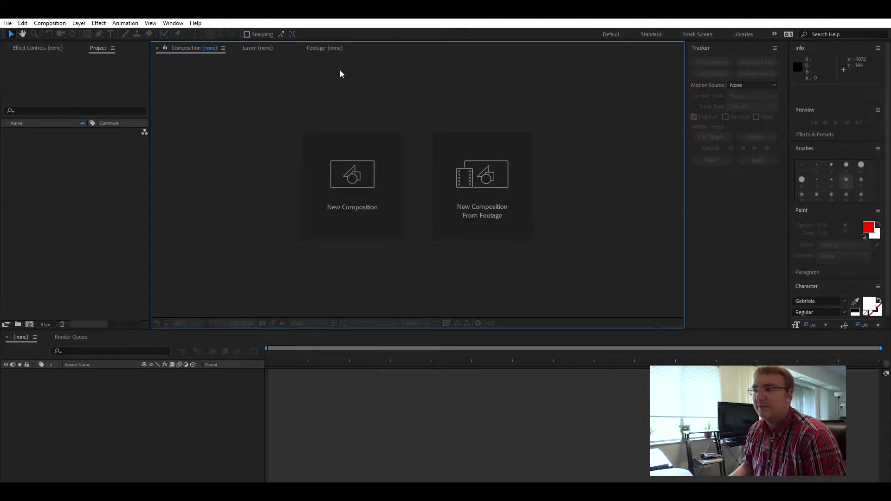
pyautogui.click(483, 170)
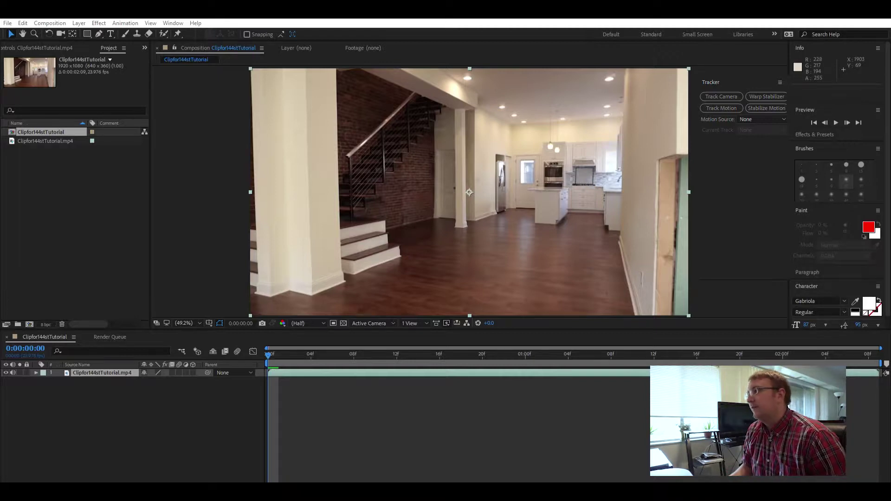
# Step: Track the camera on Clipfor144stTutorial.mp4 and scrub through the shot to check the solved 3D track points
pyautogui.click(721, 96)
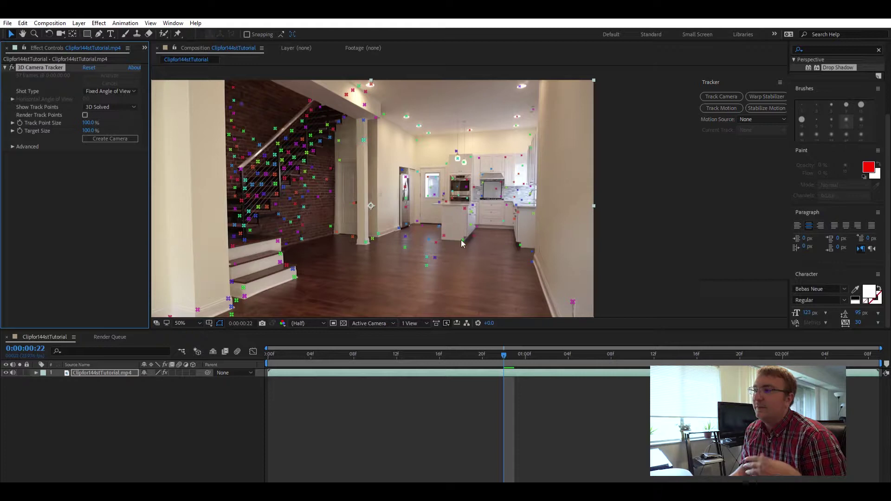
pyautogui.moveTo(488, 347); pyautogui.dragTo(238, 344)
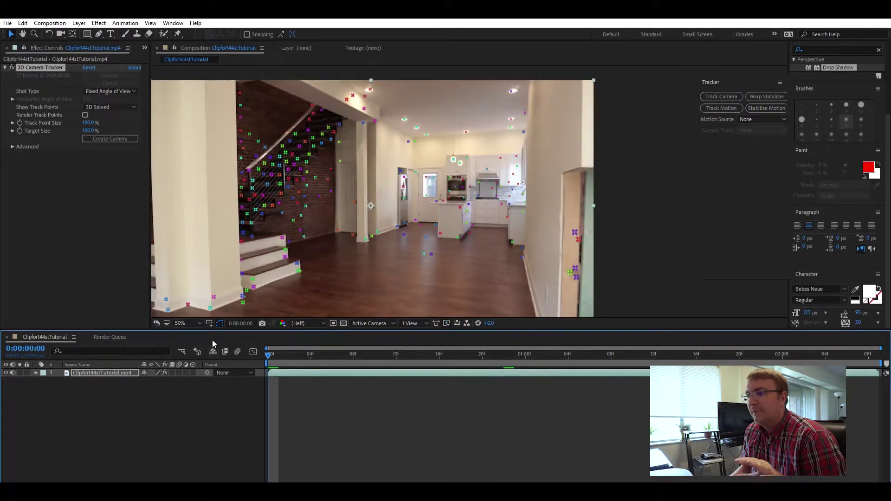
pyautogui.moveTo(268, 351); pyautogui.dragTo(857, 348)
pyautogui.moveTo(777, 353); pyautogui.dragTo(568, 339)
pyautogui.moveTo(505, 341); pyautogui.dragTo(543, 330)
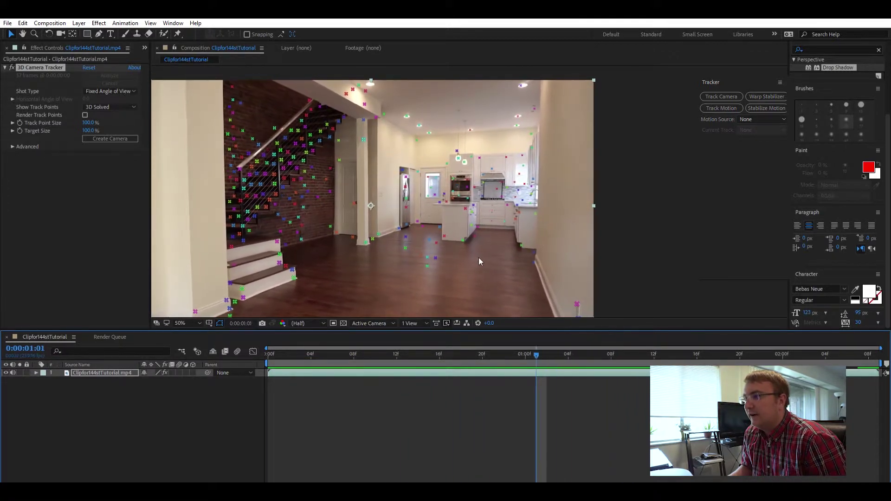
# Step: Create a text layer and tracker camera from three track points at the kitchen island's base at 0:00:00:13
pyautogui.scroll(4, 480, 263)
pyautogui.moveTo(575, 285); pyautogui.dragTo(511, 127)
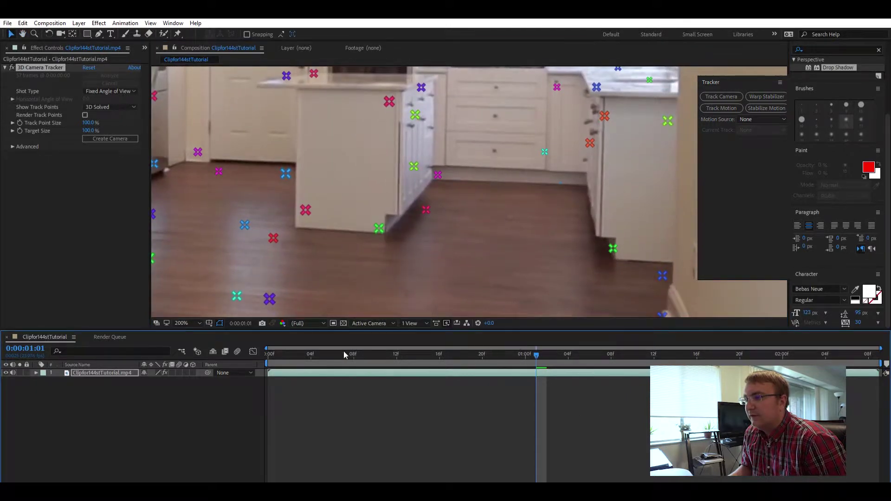
pyautogui.moveTo(328, 351); pyautogui.dragTo(674, 338)
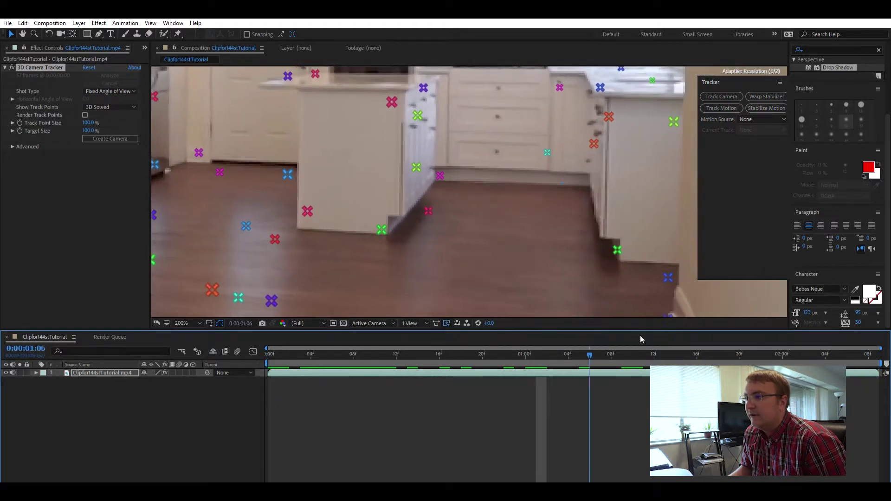
pyautogui.press('space')
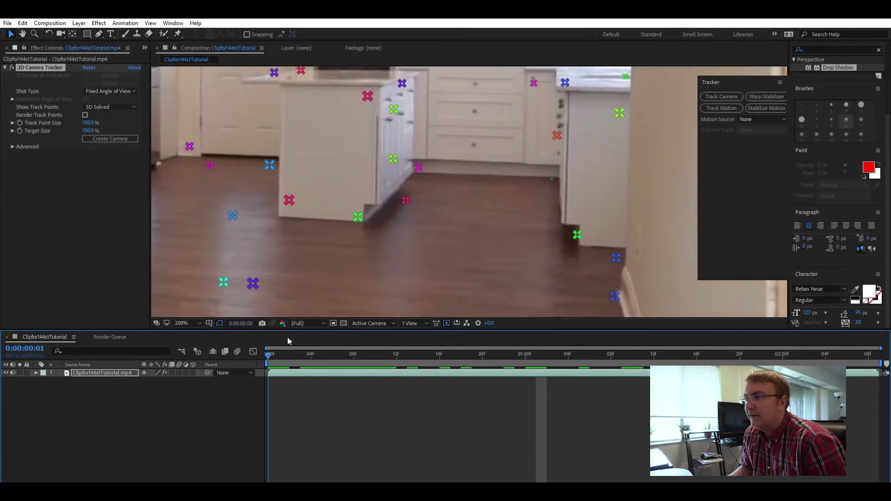
pyautogui.moveTo(653, 356); pyautogui.dragTo(404, 372)
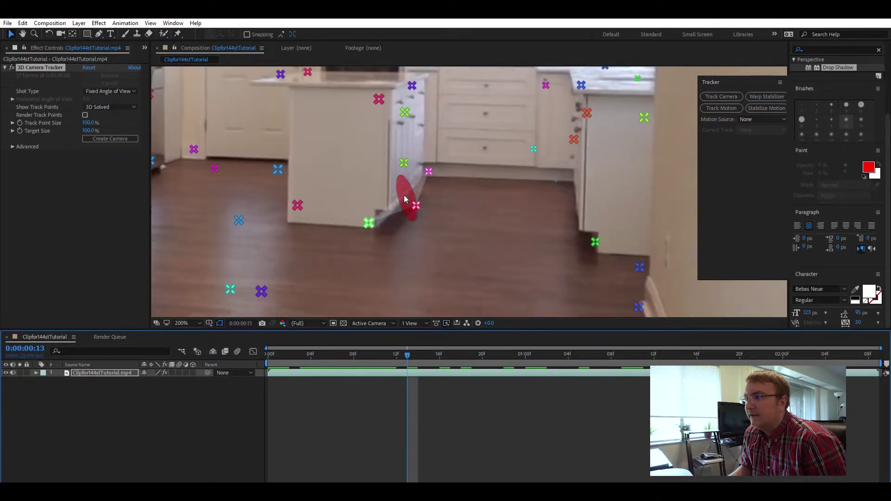
pyautogui.click(393, 182)
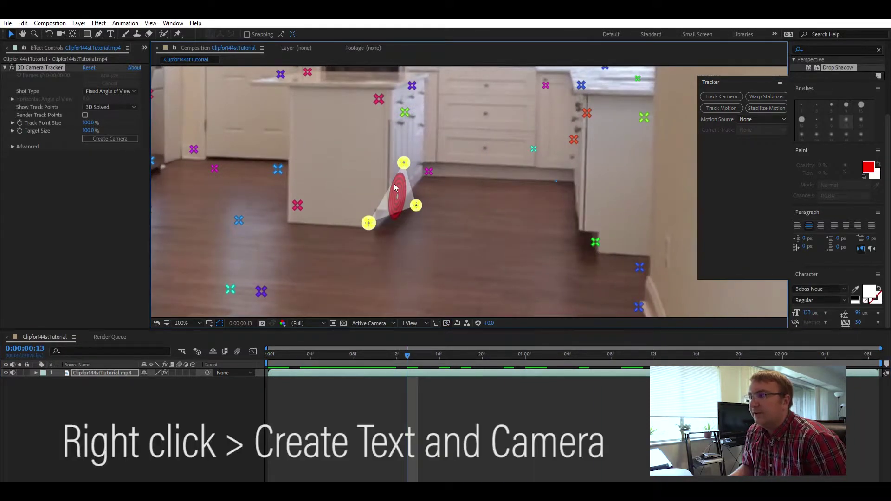
pyautogui.rightClick(416, 194)
pyautogui.click(441, 199)
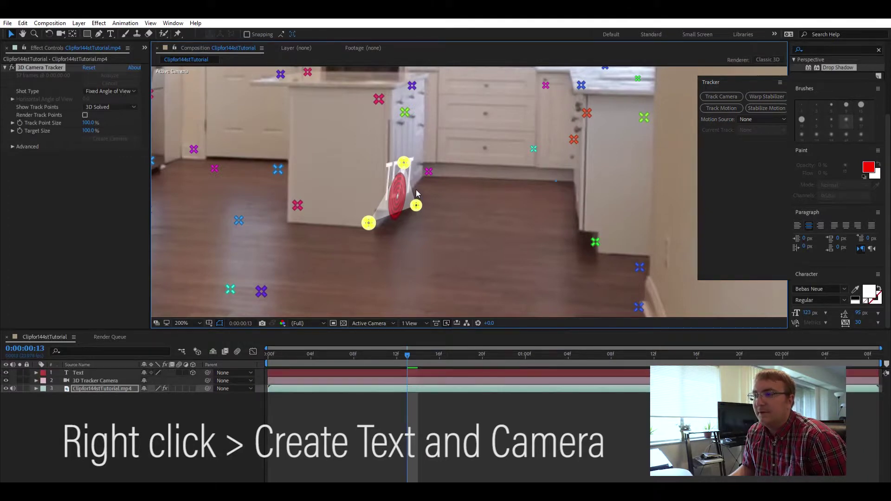
# Step: Preview the composition from the start to check how the new text tracks with the shot
pyautogui.click(98, 380)
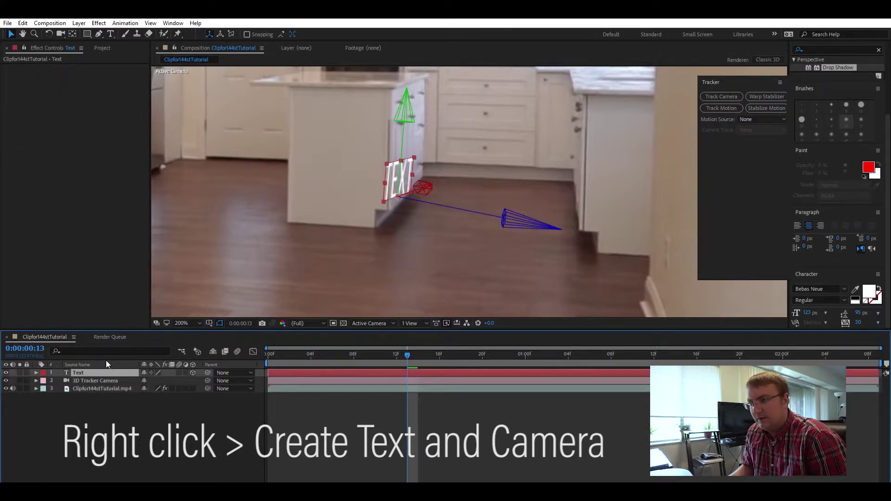
pyautogui.press('Home')
pyautogui.press('space')
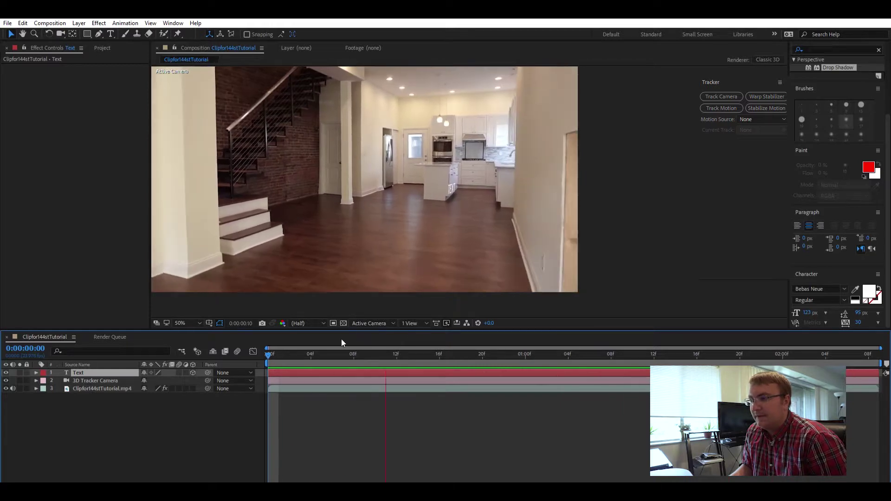
pyautogui.press('space')
pyautogui.click(305, 345)
pyautogui.press('pageup')
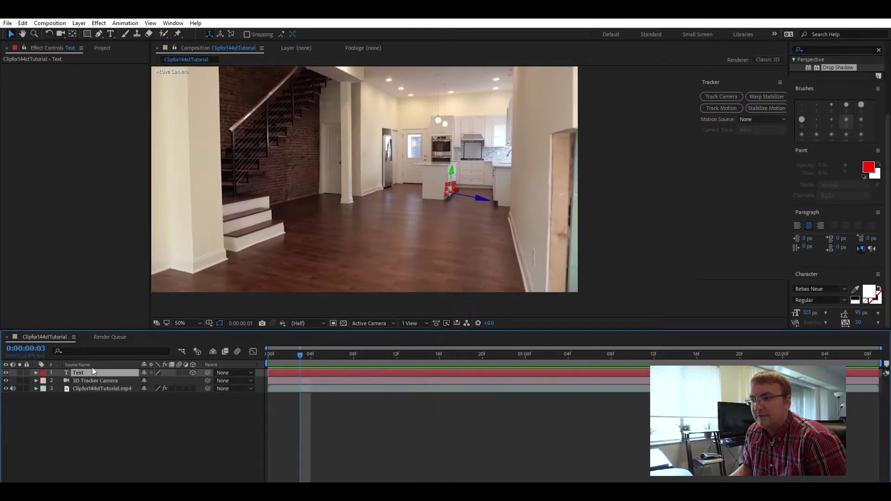
# Step: Reveal the text layer's transform properties and shift its X position to 8419.0, undoing a trial Z move
pyautogui.click(36, 373)
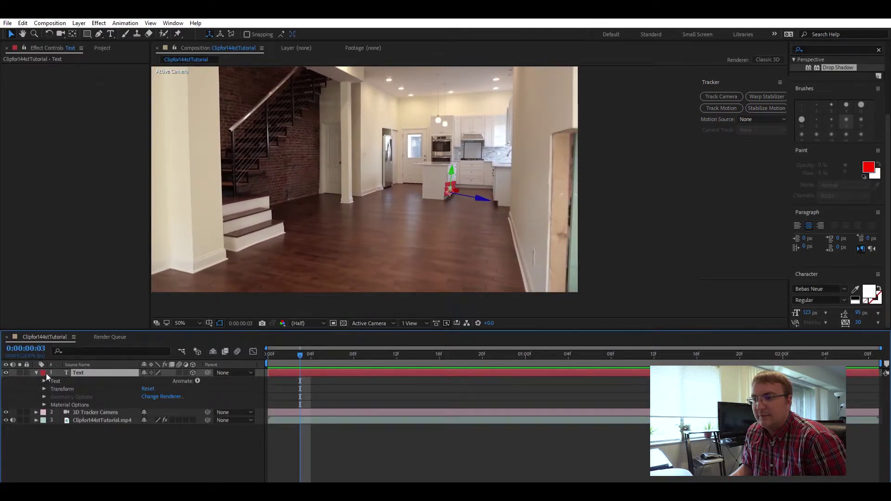
pyautogui.click(45, 379)
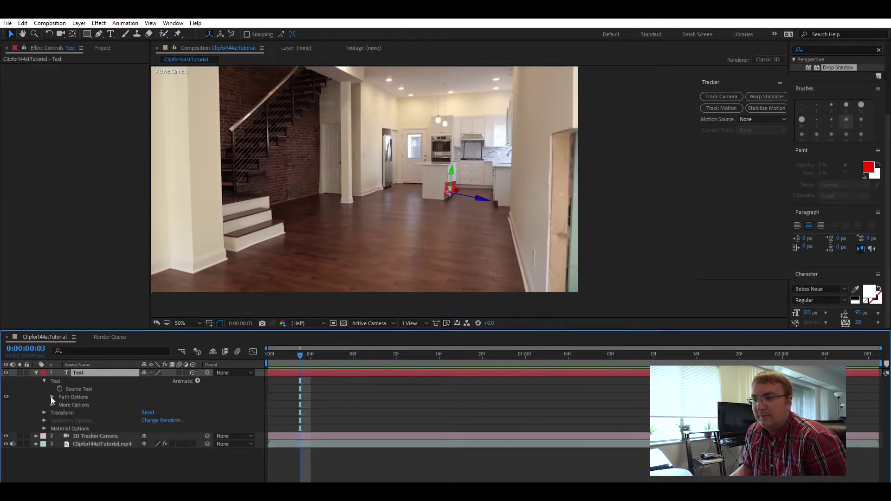
pyautogui.click(43, 408)
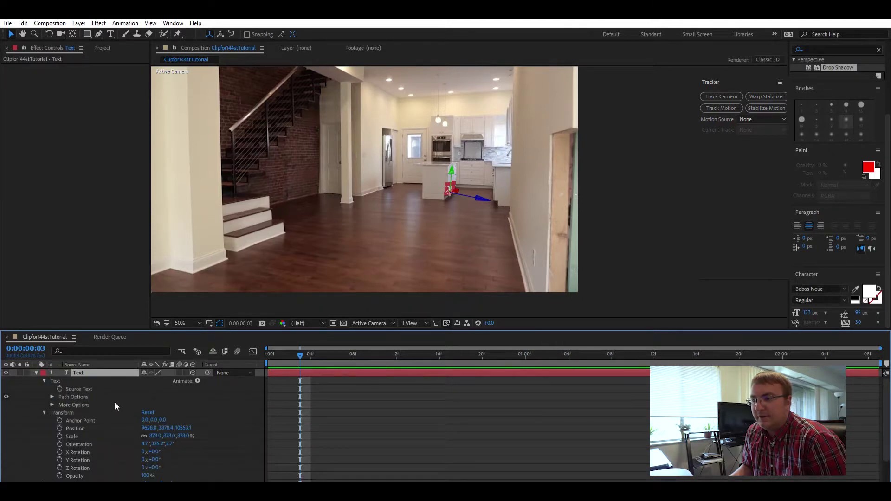
pyautogui.moveTo(184, 427); pyautogui.dragTo(245, 419)
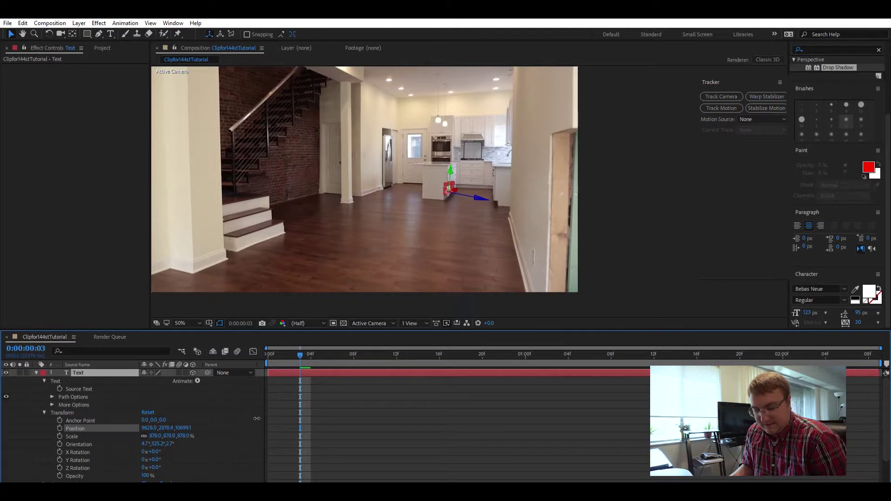
pyautogui.hotkey('ctrl', 'z')
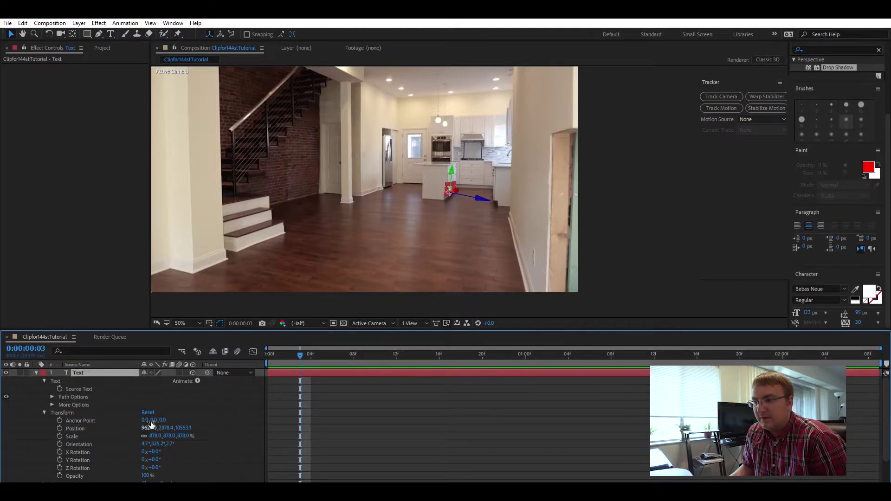
pyautogui.moveTo(150, 427); pyautogui.dragTo(4, 436)
# Step: Try setting the text layer's scale to 100%
pyautogui.click(160, 436)
pyautogui.write('100')
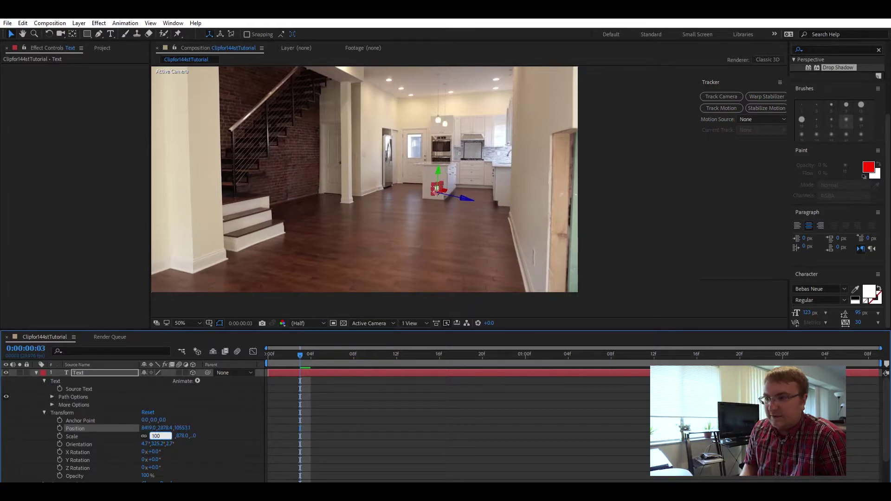
pyautogui.press('Return')
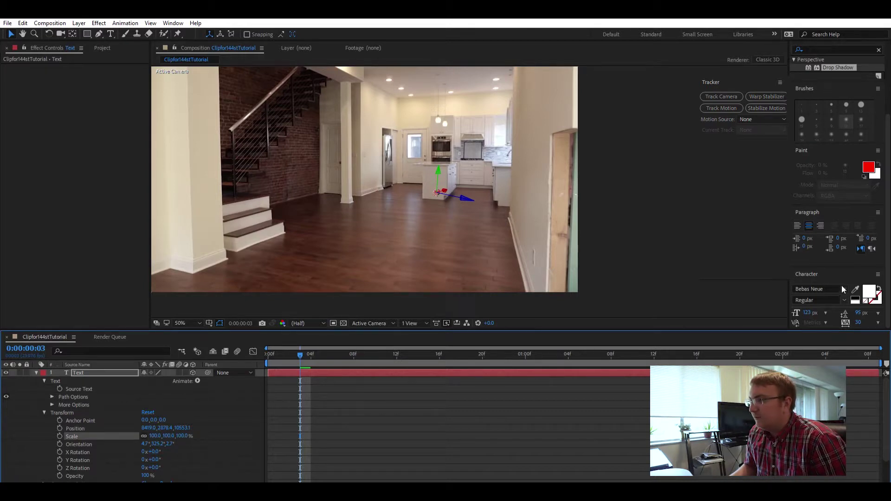
# Step: Enlarge the font size to 300 px and replace the placeholder text with "3 bed, 2 bath"
pyautogui.moveTo(810, 313); pyautogui.dragTo(840, 308)
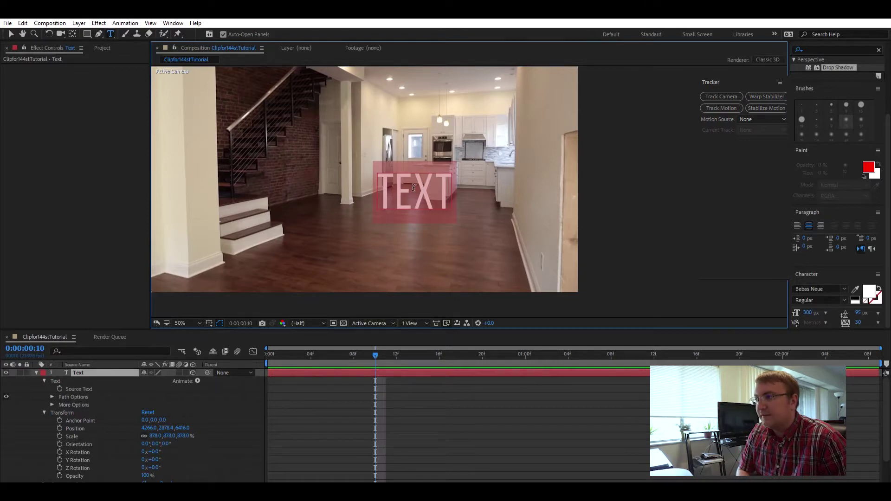
pyautogui.write('3 bed, 2 bath')
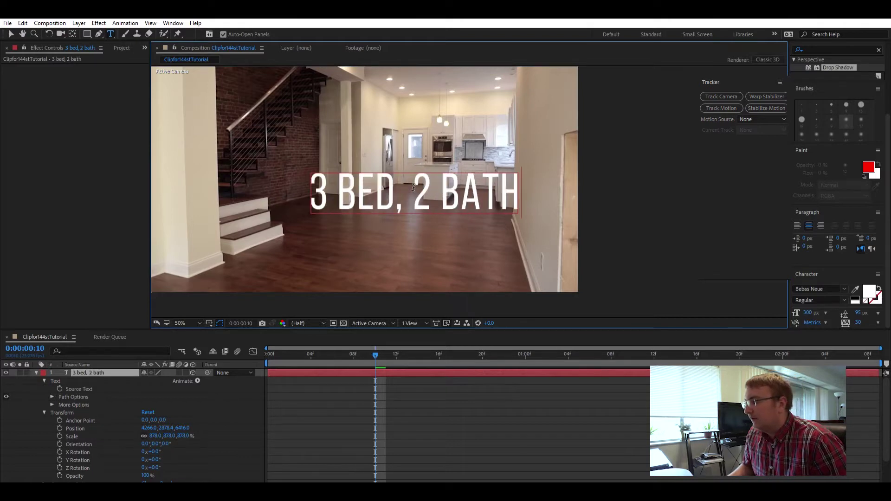
# Step: Reduce the font size of the "3 bed, 2 bath" text to 219 px
pyautogui.click(807, 311)
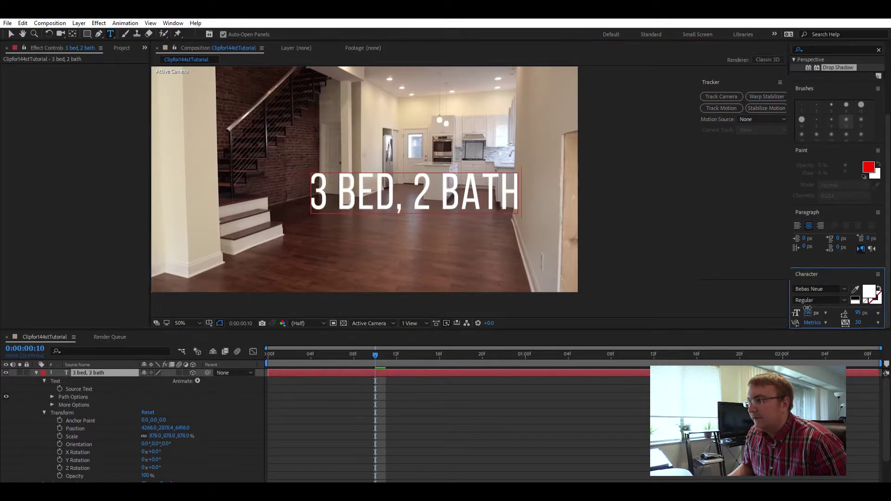
pyautogui.tripleClick(449, 192)
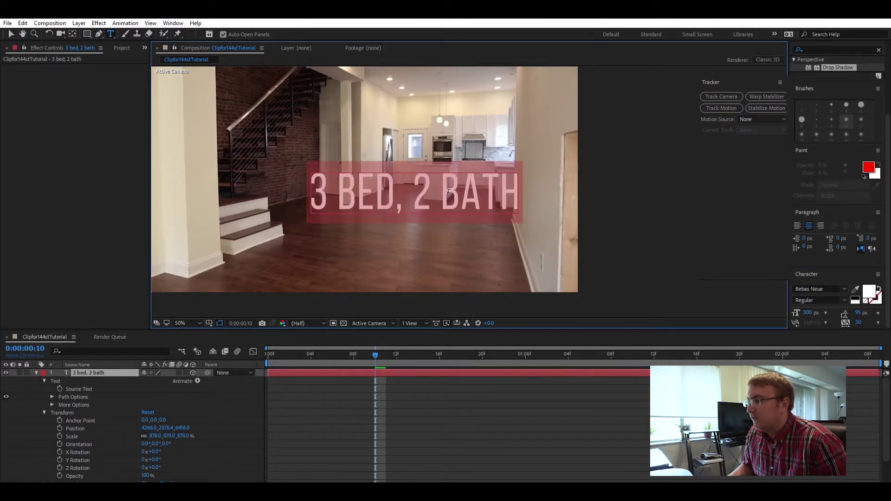
pyautogui.moveTo(808, 313); pyautogui.dragTo(778, 313)
pyautogui.click(358, 390)
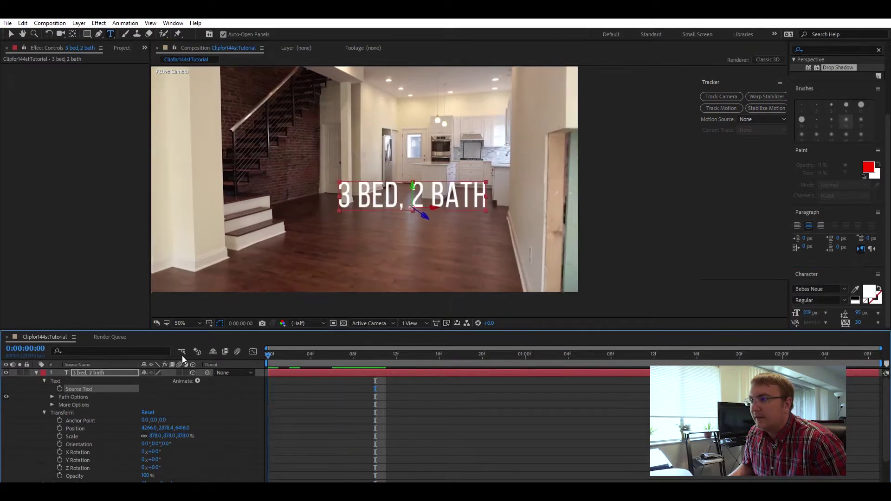
# Step: Play the composition from the first frame to check the "3 bed, 2 bath" title in the room
pyautogui.press('Home')
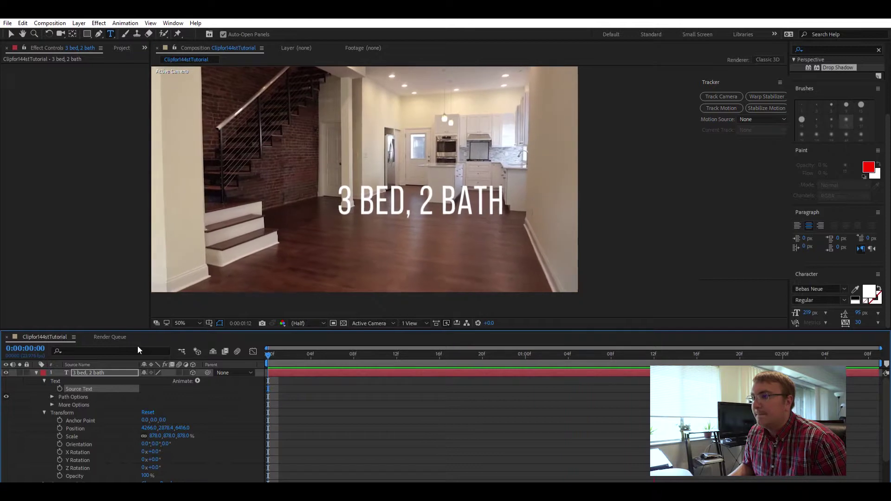
pyautogui.press('space')
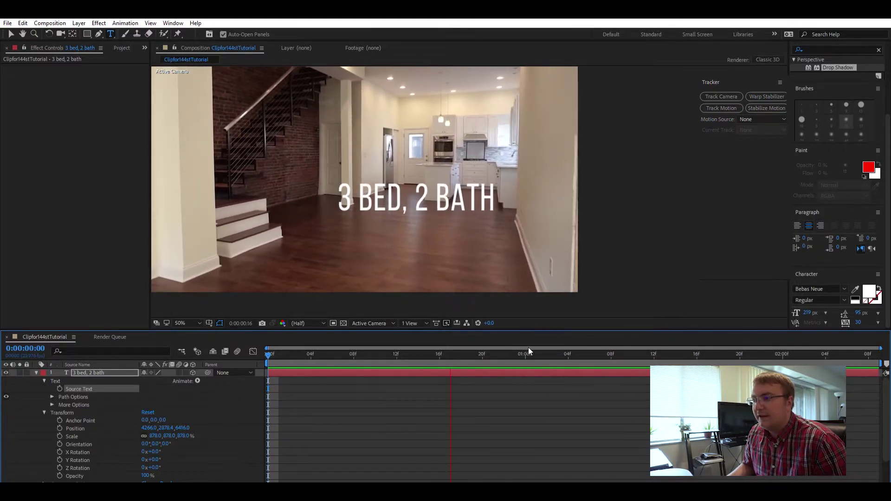
pyautogui.press('space')
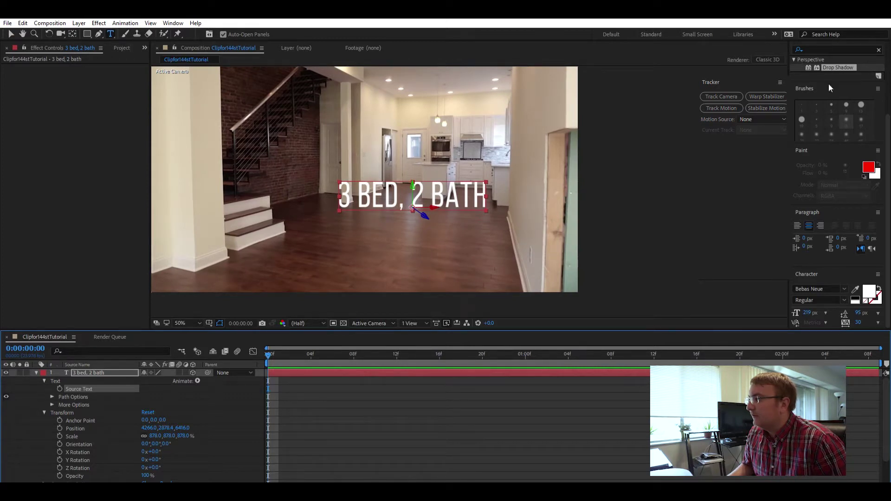
# Step: Find the Drop Shadow effect and apply it to the "3 bed, 2 bath" text layer
pyautogui.click(811, 48)
pyautogui.write('drop sh')
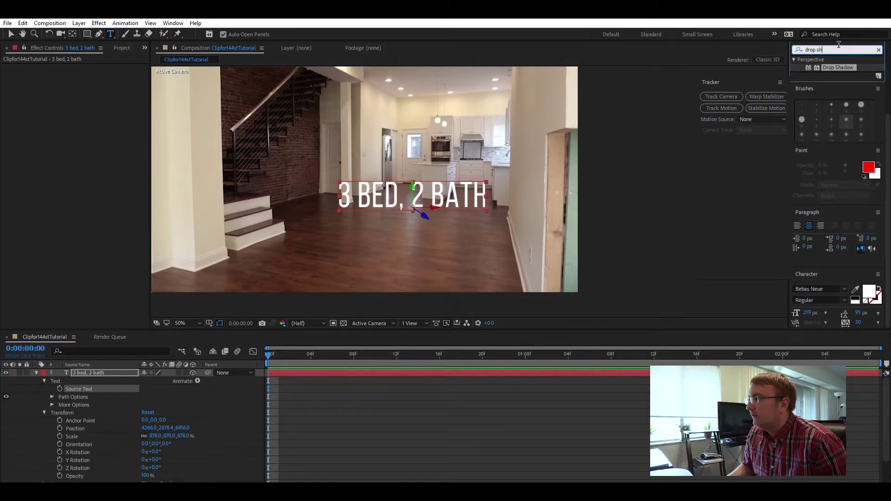
pyautogui.moveTo(838, 67); pyautogui.dragTo(88, 367)
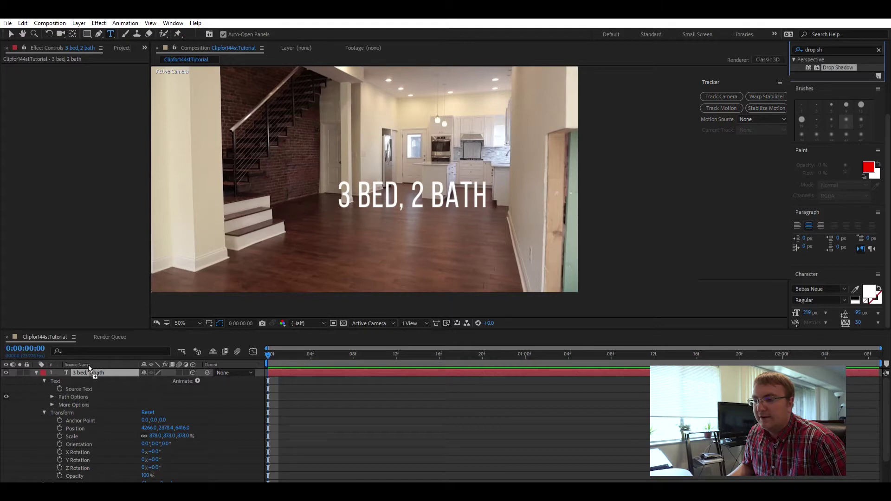
pyautogui.moveTo(103, 366); pyautogui.dragTo(102, 367)
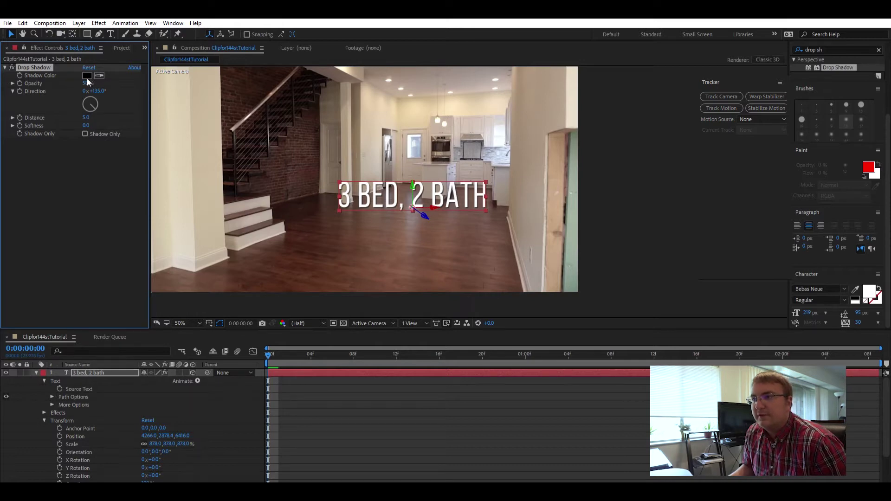
# Step: Set the drop shadow's direction to 191°, distance to 11 and softness to 64, and preview the composition
pyautogui.moveTo(95, 91); pyautogui.dragTo(112, 84)
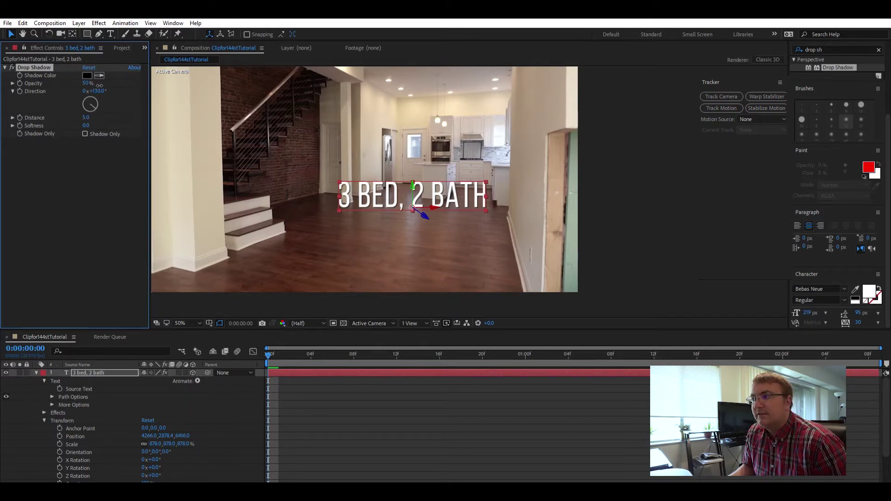
pyautogui.moveTo(103, 84); pyautogui.dragTo(107, 84)
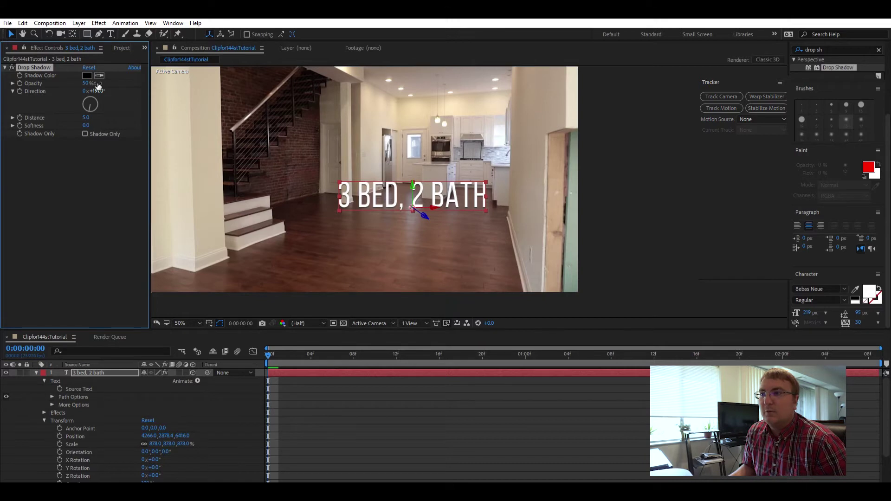
pyautogui.moveTo(87, 118); pyautogui.dragTo(111, 117)
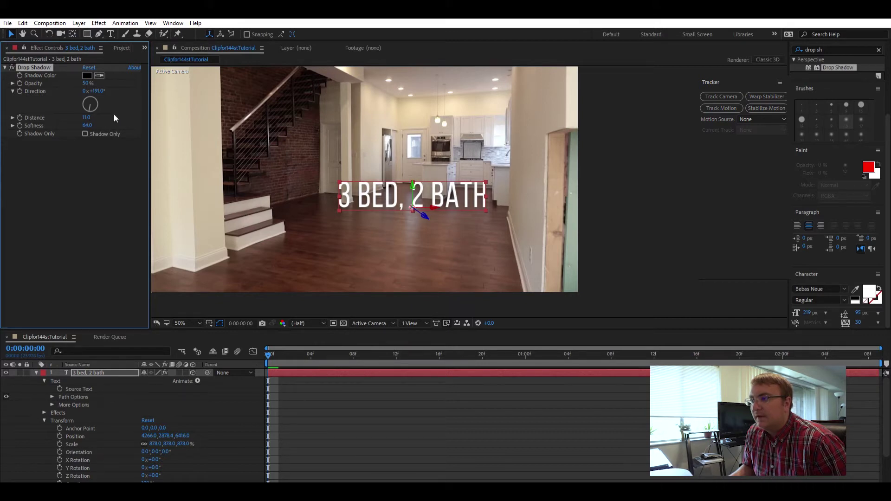
pyautogui.click(234, 345)
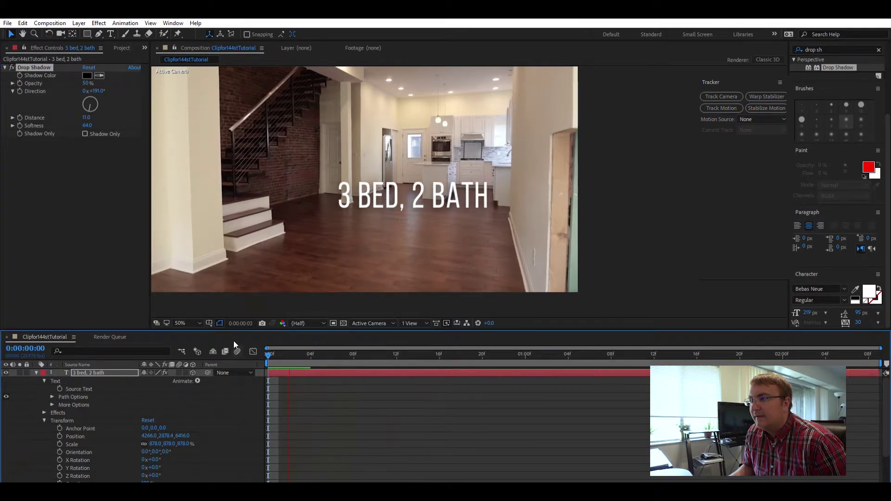